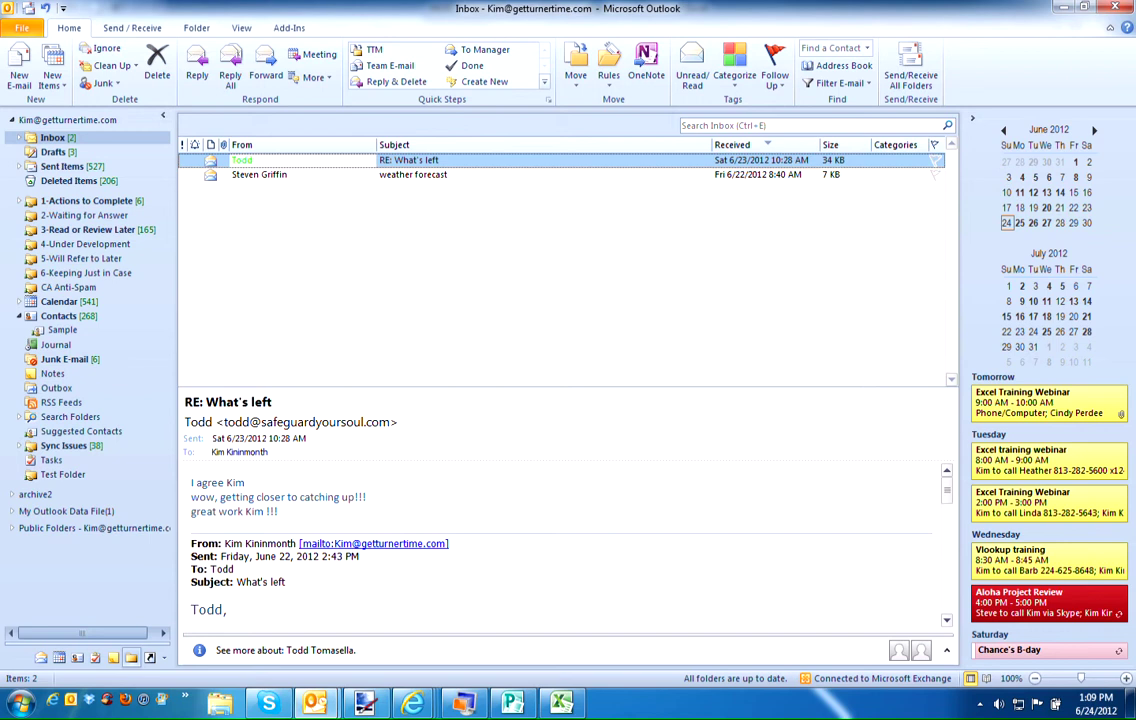
- Start an import from another program or file, with Comma Separated Values (DOS) as the file type
click(25, 33)
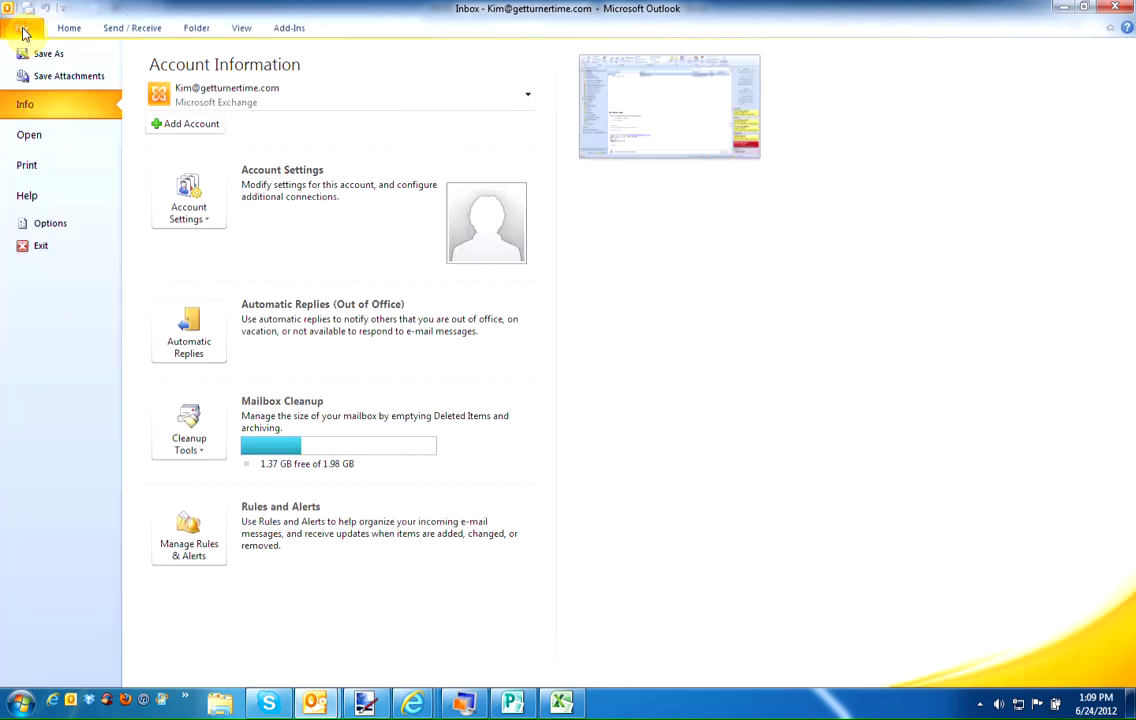
click(30, 135)
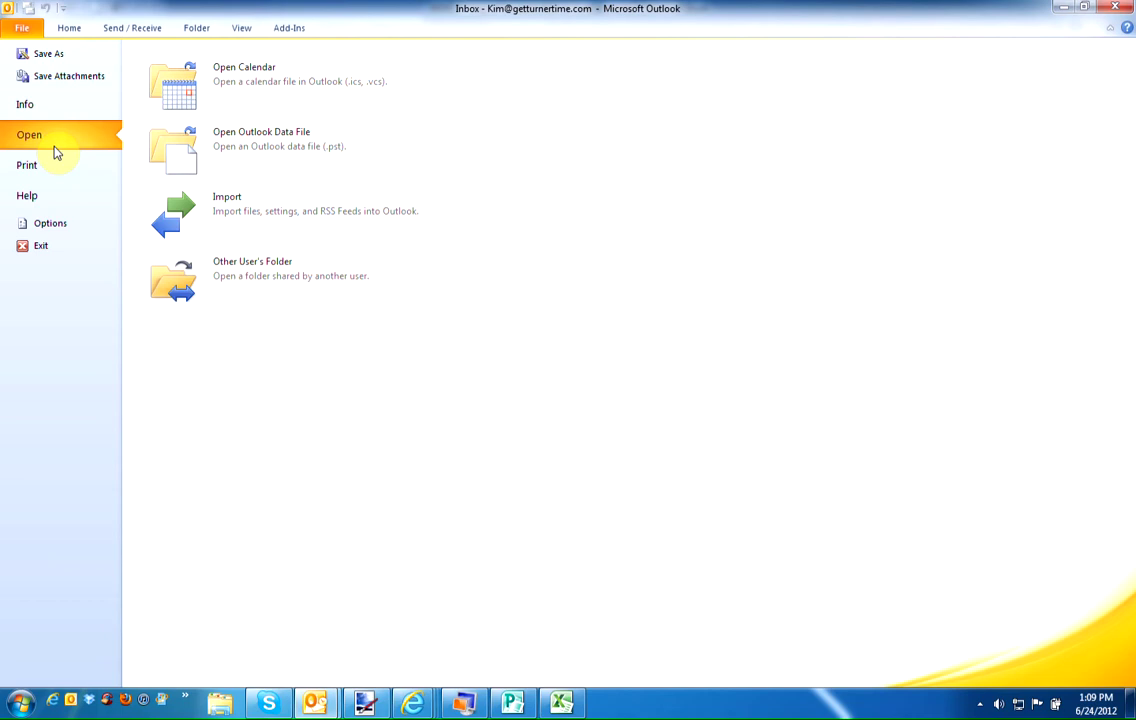
click(250, 222)
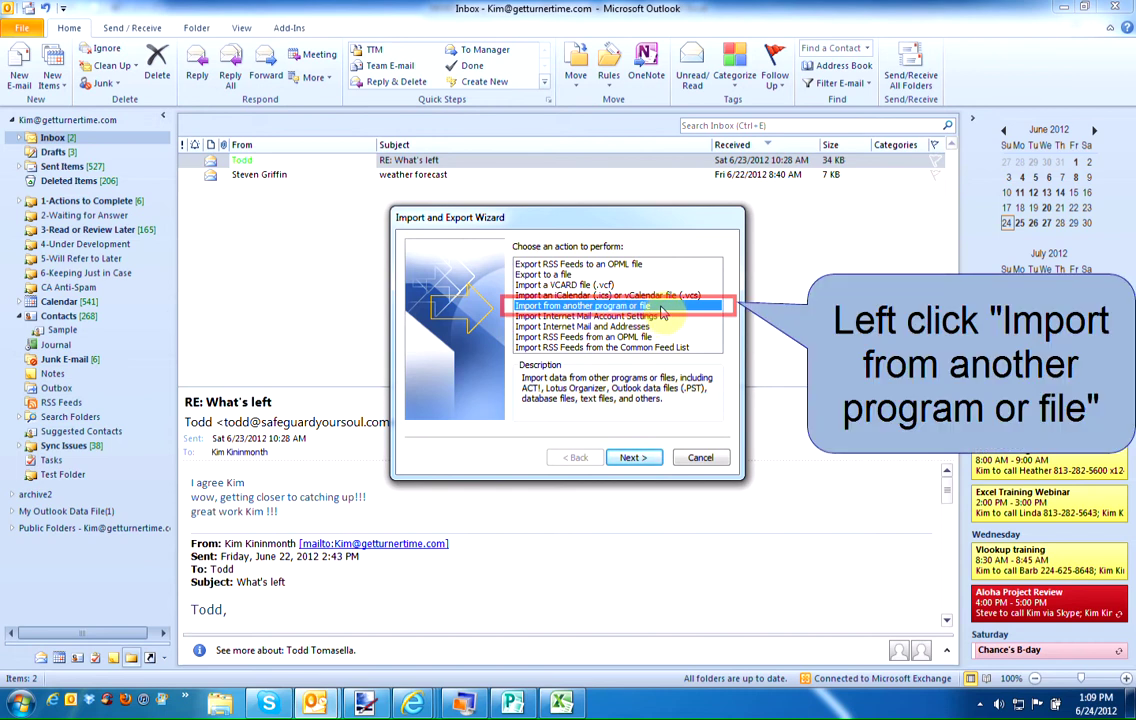
click(636, 458)
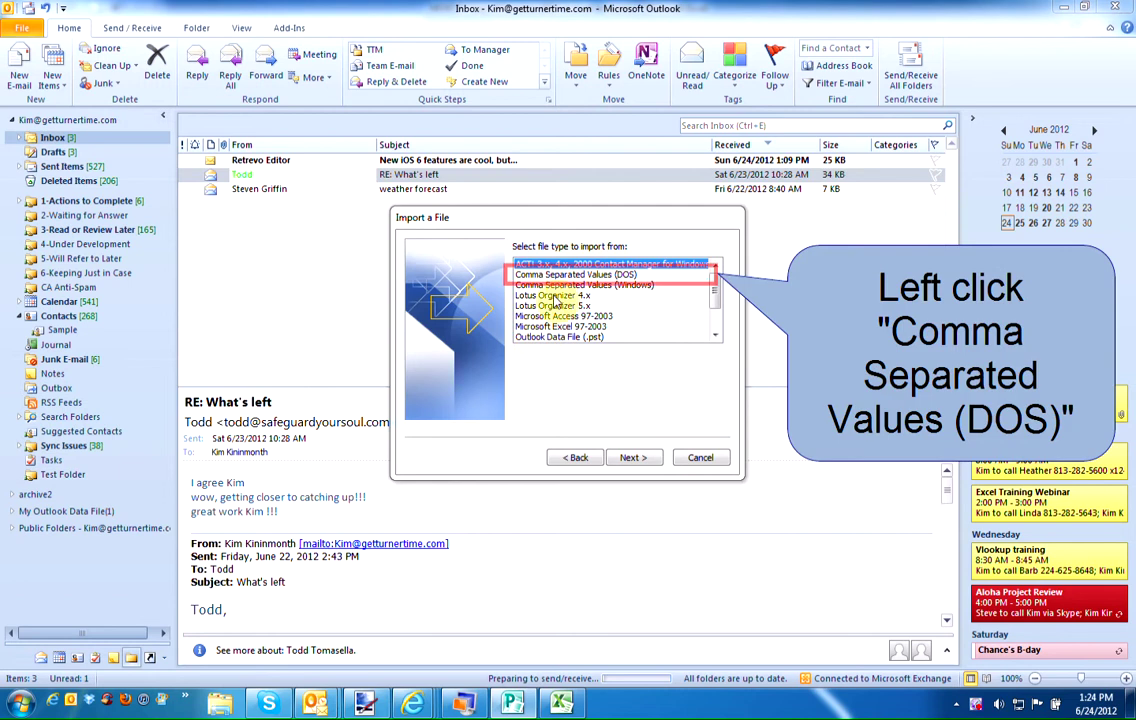
click(563, 276)
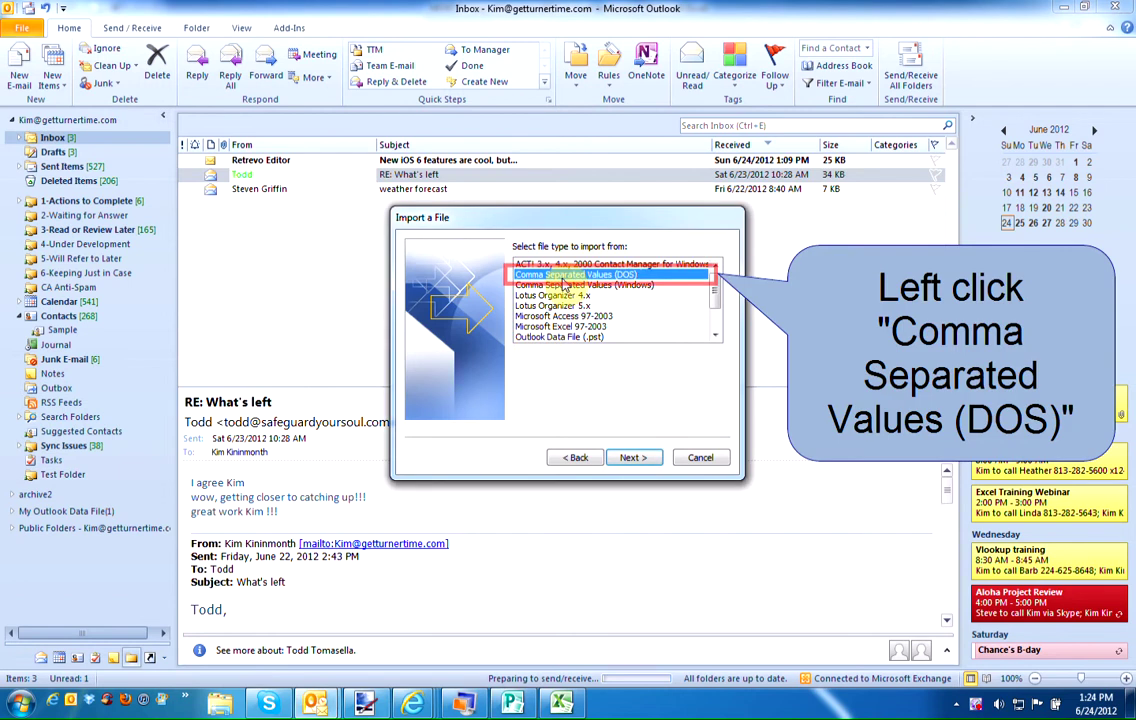
click(633, 457)
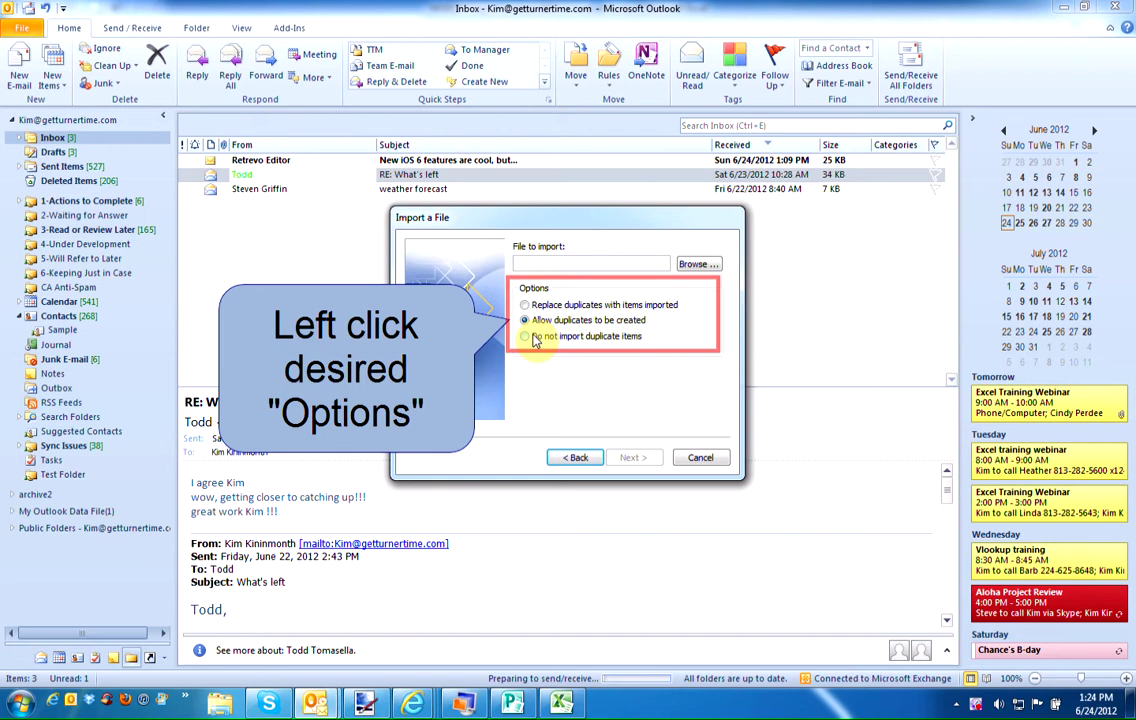
- Set the import to skip duplicate items and choose TEST mailing list file 2.csv from Training Materials as the source file
click(533, 337)
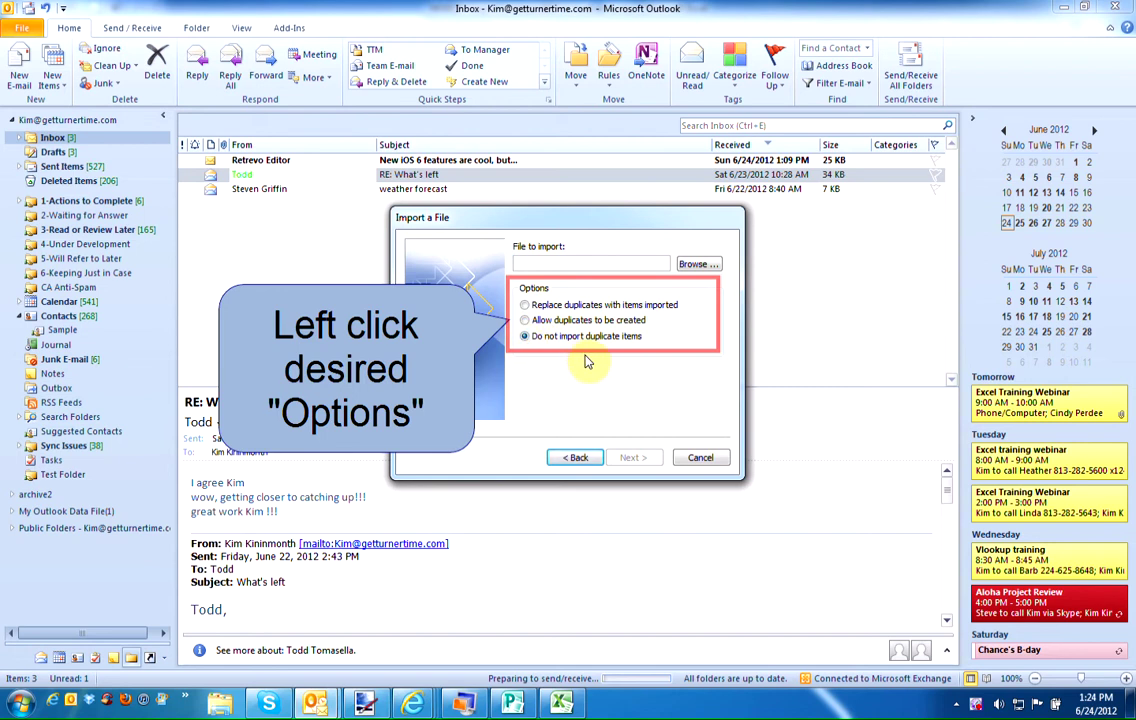
click(706, 268)
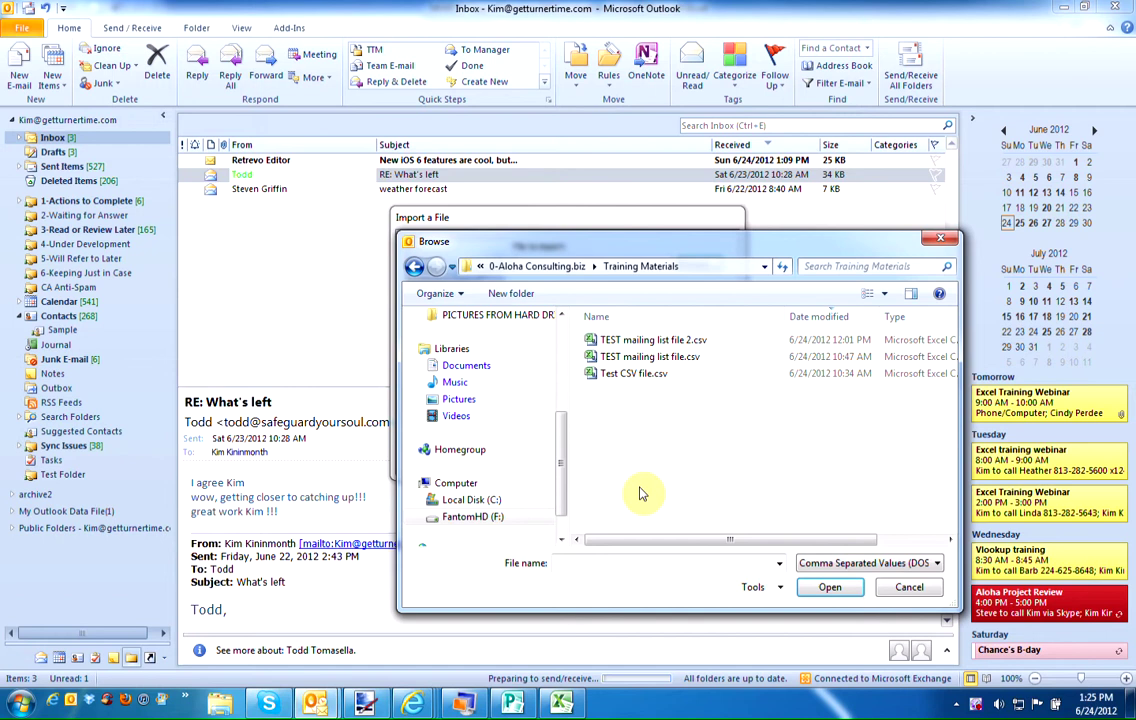
click(648, 341)
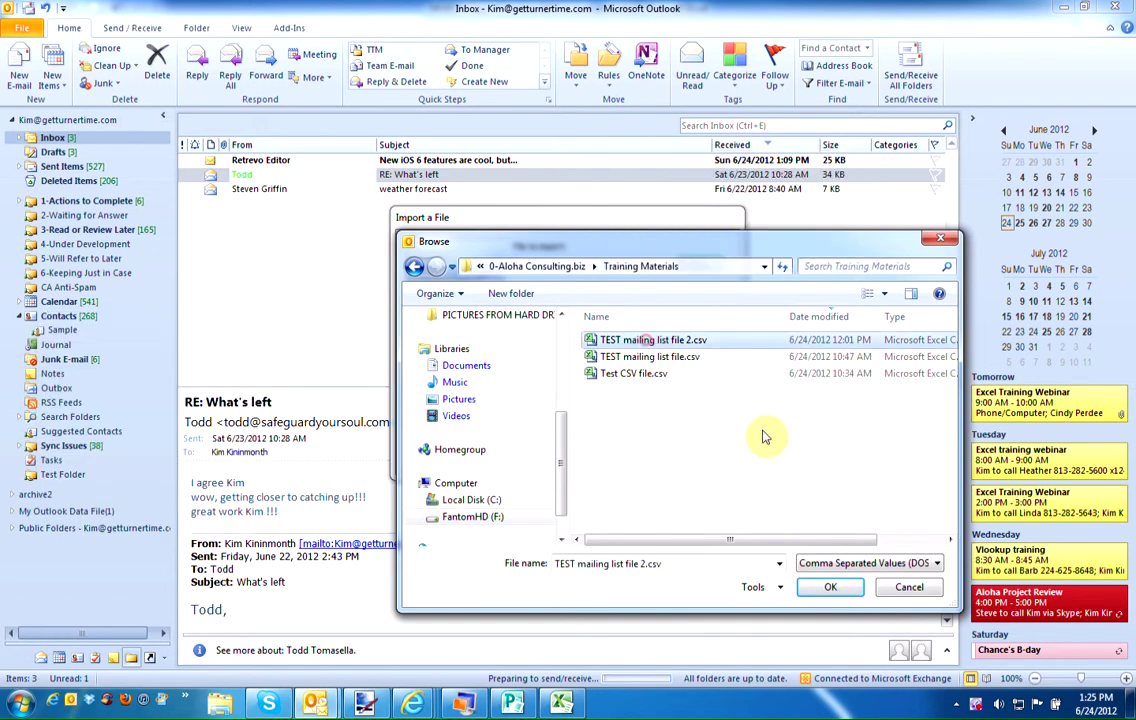
click(827, 590)
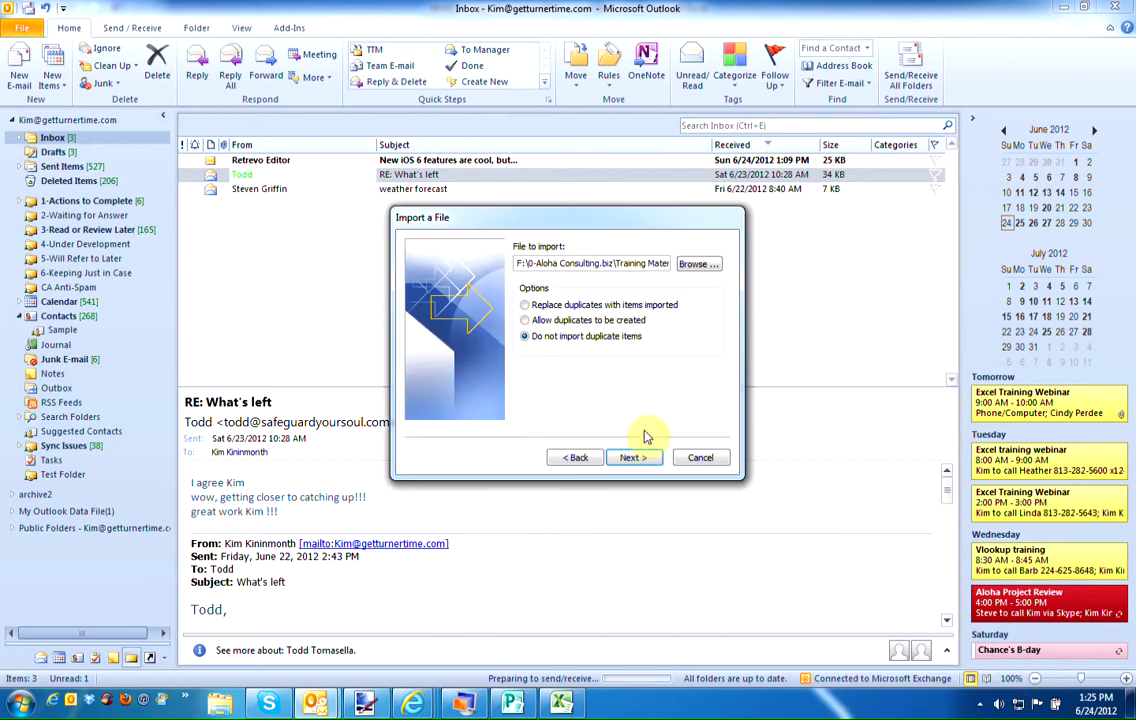
click(632, 457)
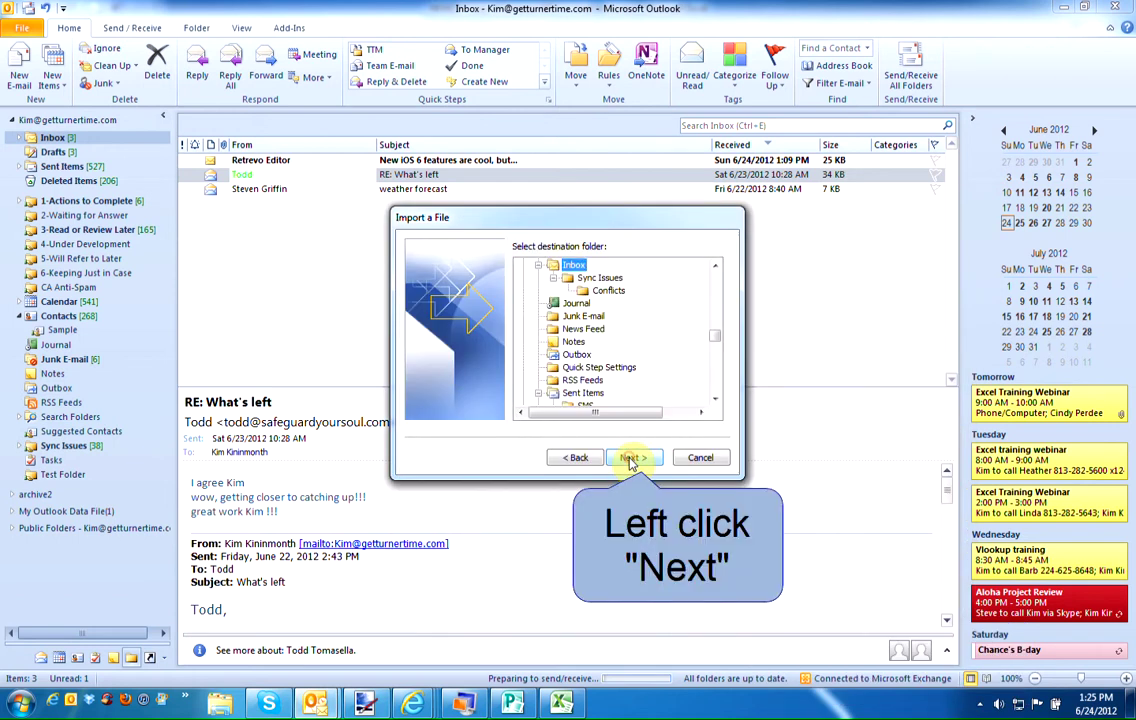
- Choose the Sample subfolder under the mailbox's own Contacts folder as the import destination
scroll(720, 271, down, 5)
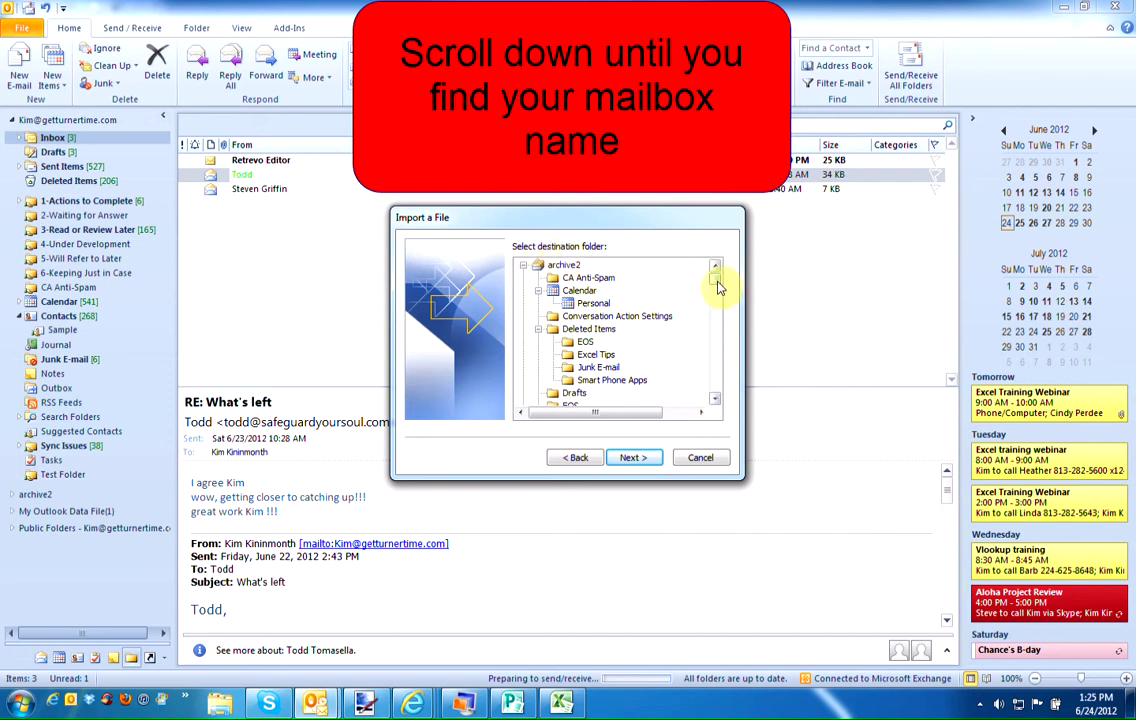
drag(717, 282, 715, 316)
click(615, 291)
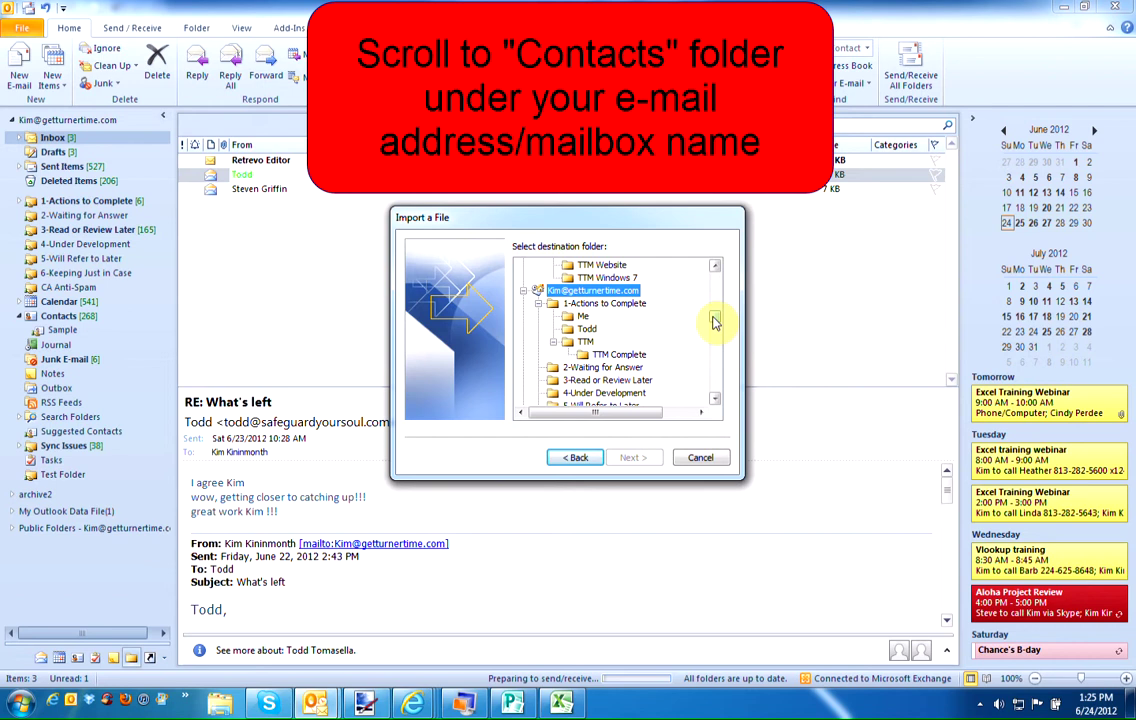
drag(714, 320, 716, 330)
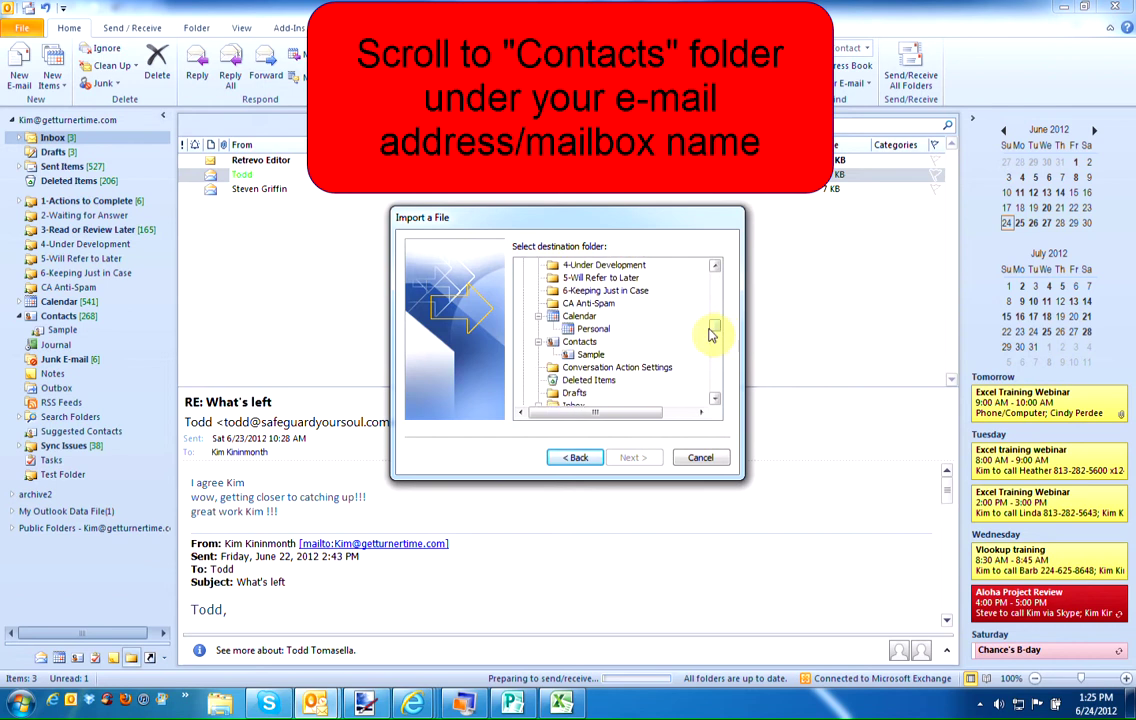
click(584, 343)
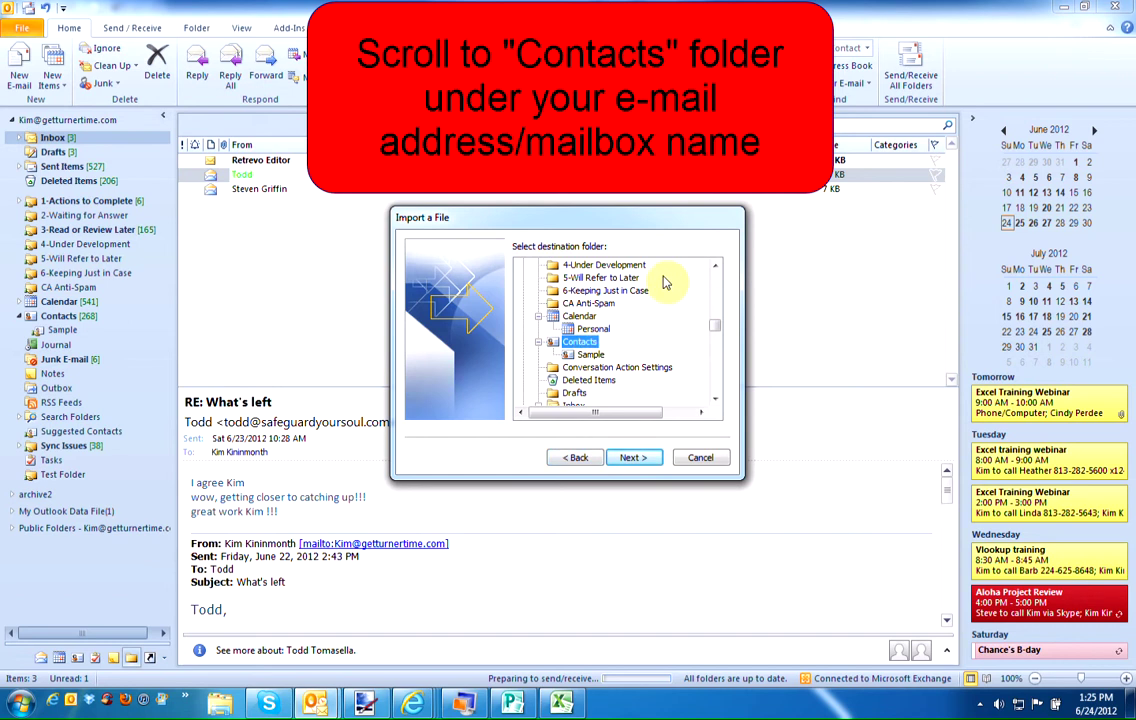
click(592, 356)
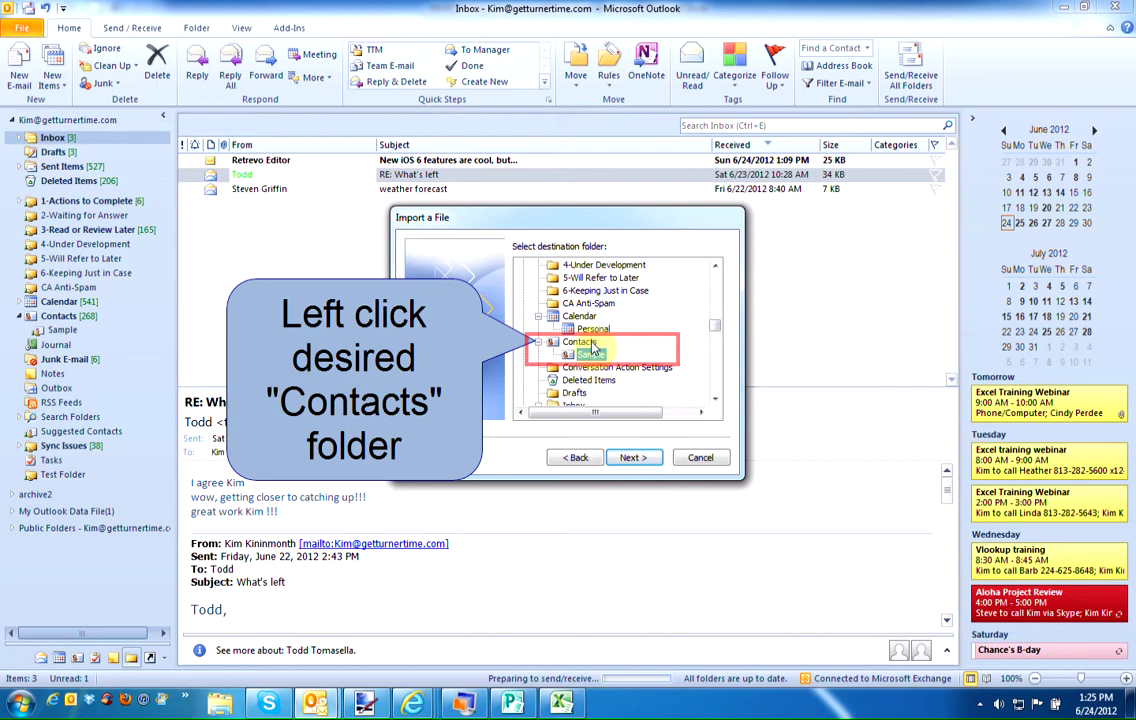
click(646, 459)
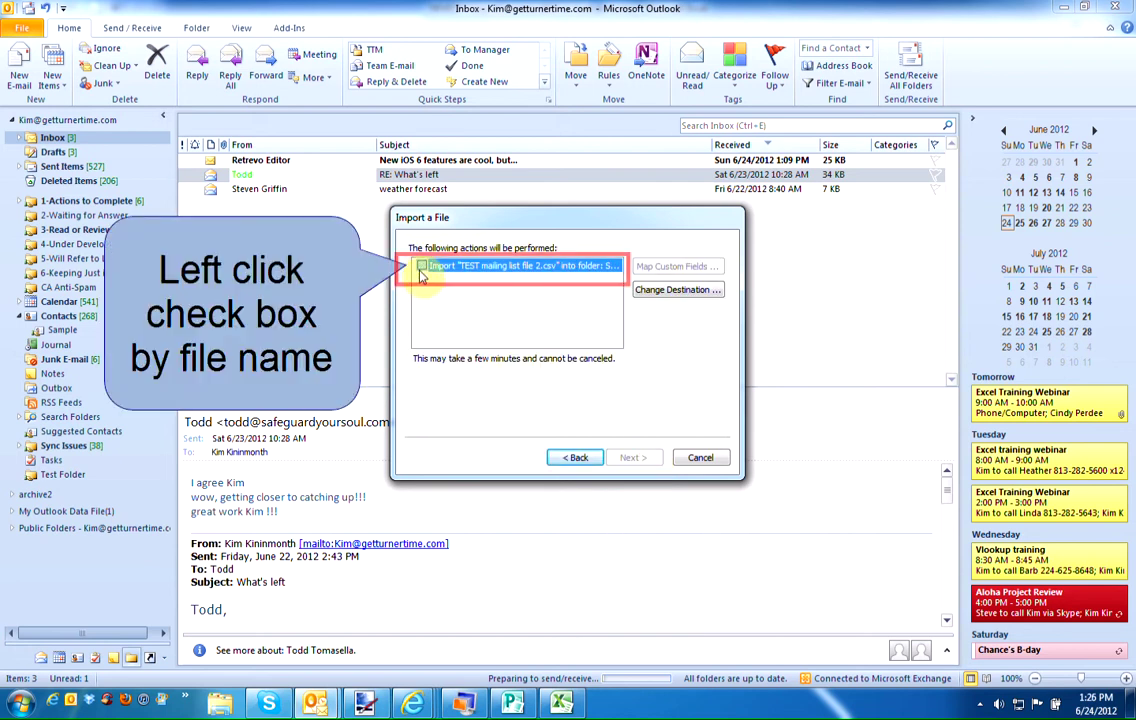
- Enable the import action for TEST mailing list file 2.csv and open its custom field mapping
click(422, 268)
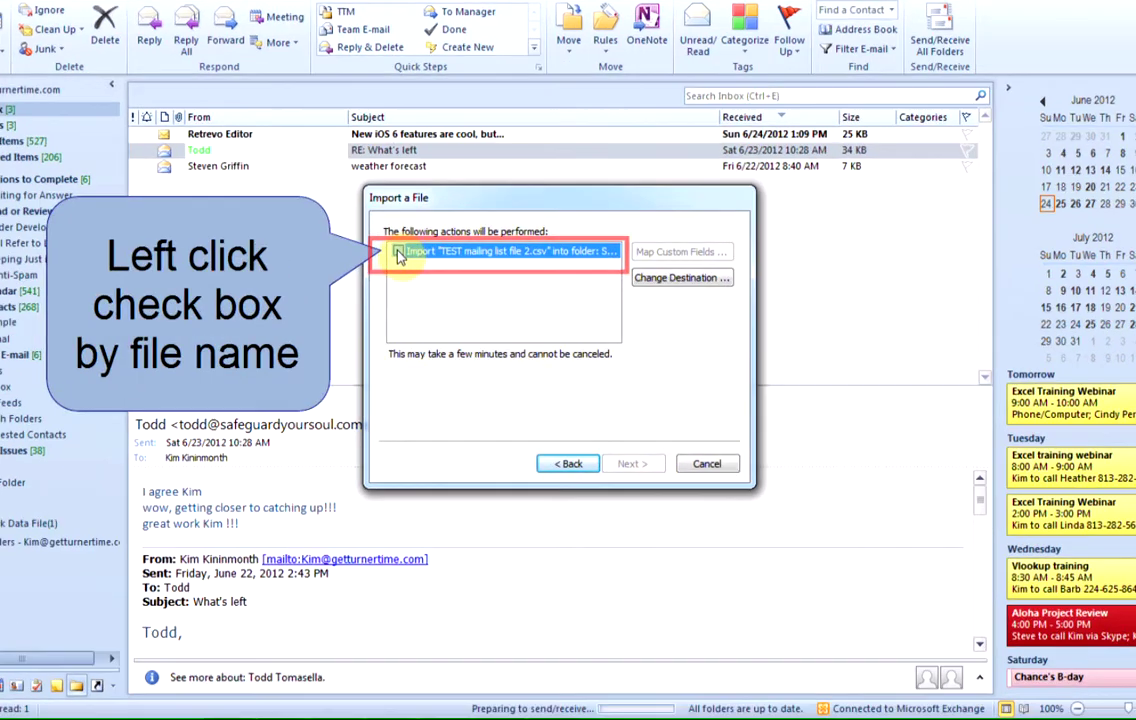
click(677, 266)
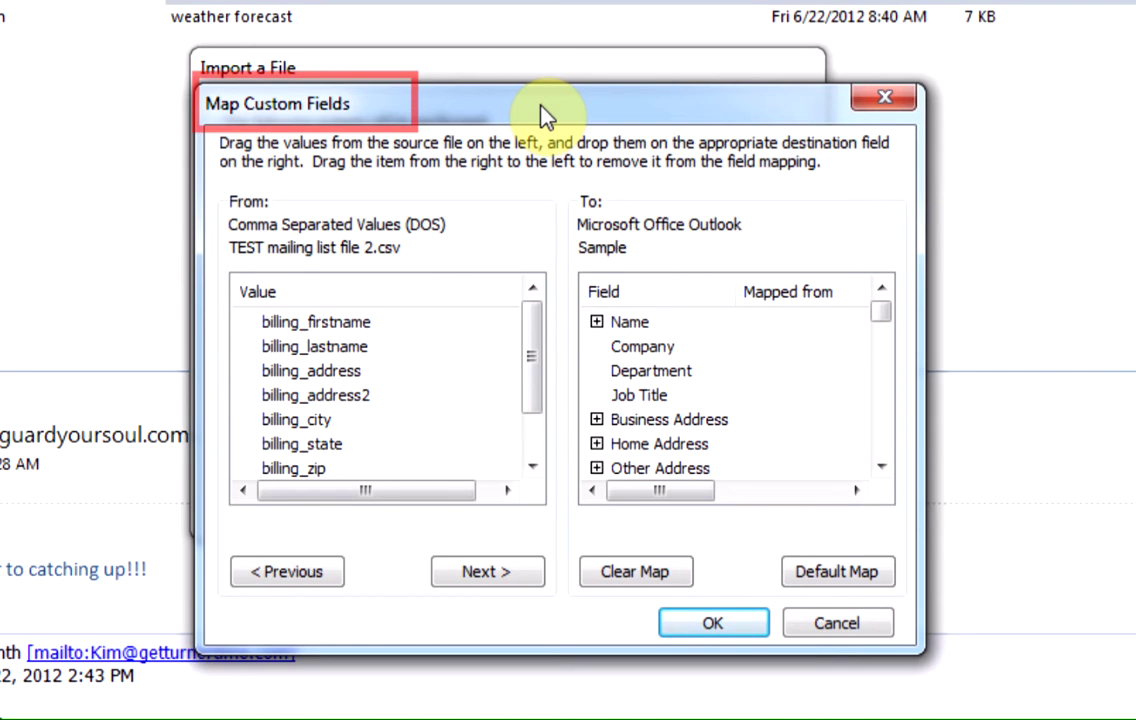
drag(540, 115, 505, 325)
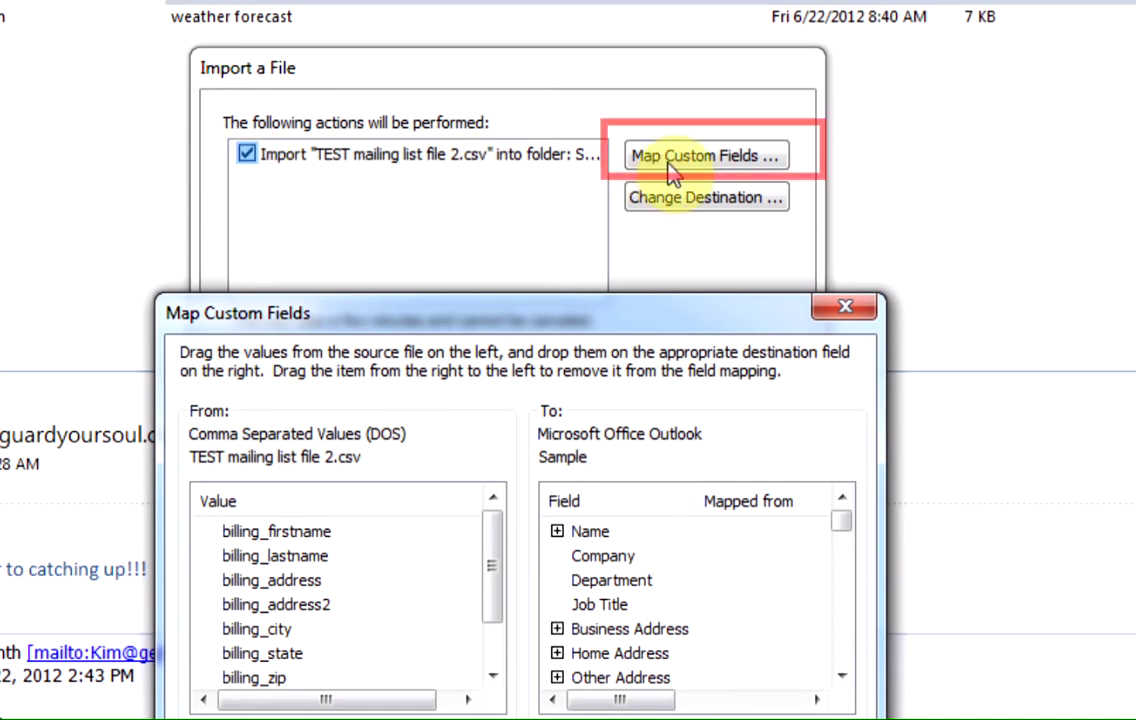
drag(543, 318, 527, 33)
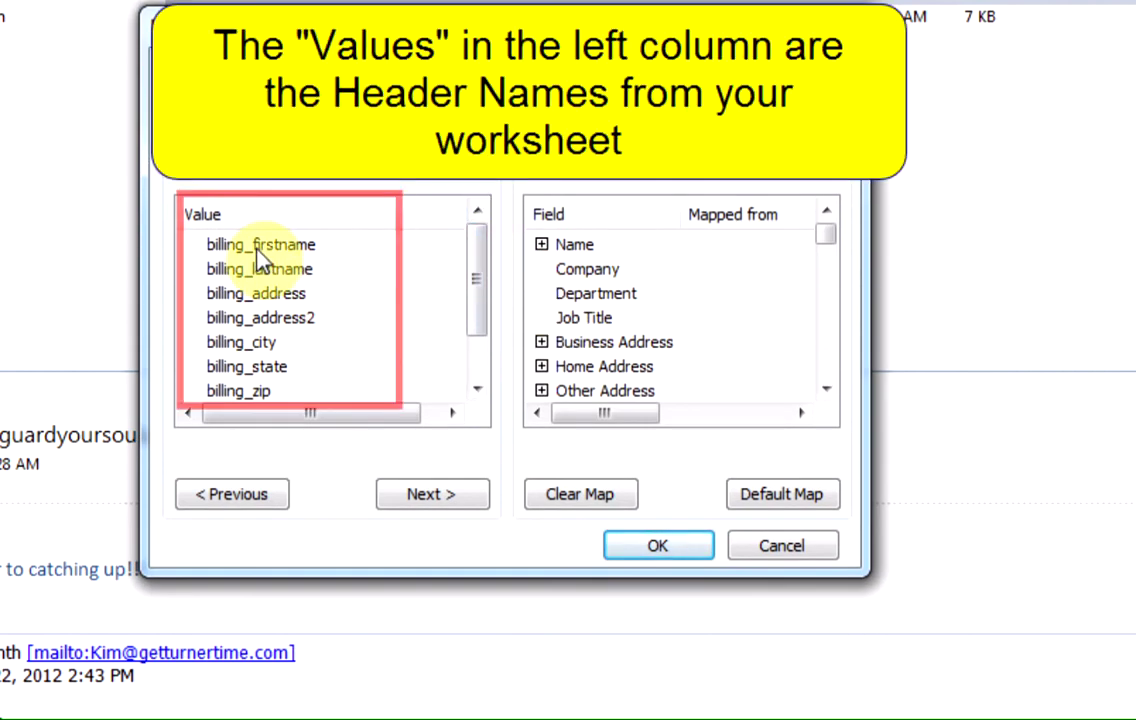
click(258, 245)
click(264, 269)
click(274, 295)
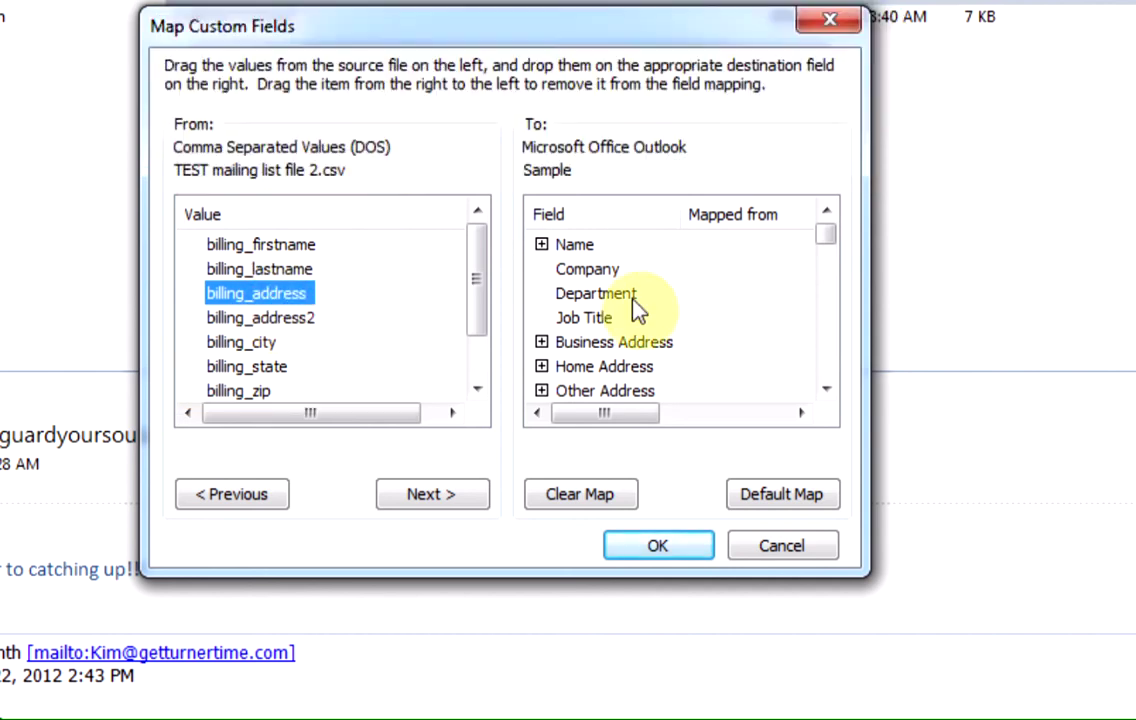
click(633, 302)
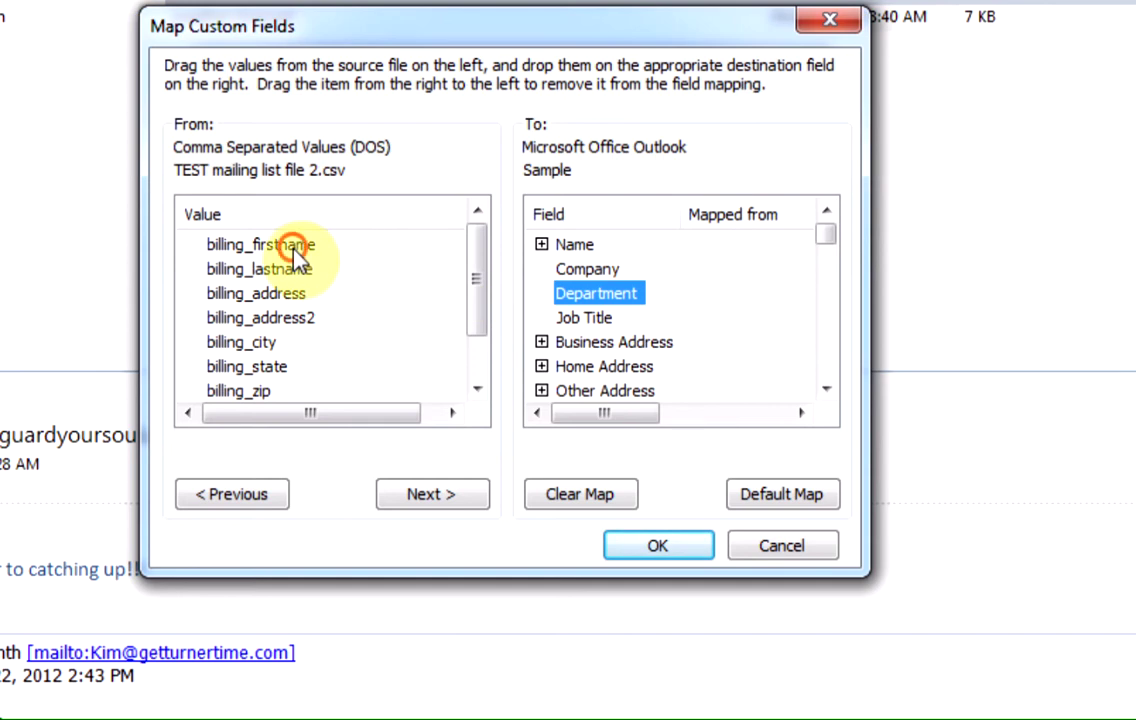
- Map billing_firstname to First Name and billing_lastname to Last Name within the Name field group
click(295, 250)
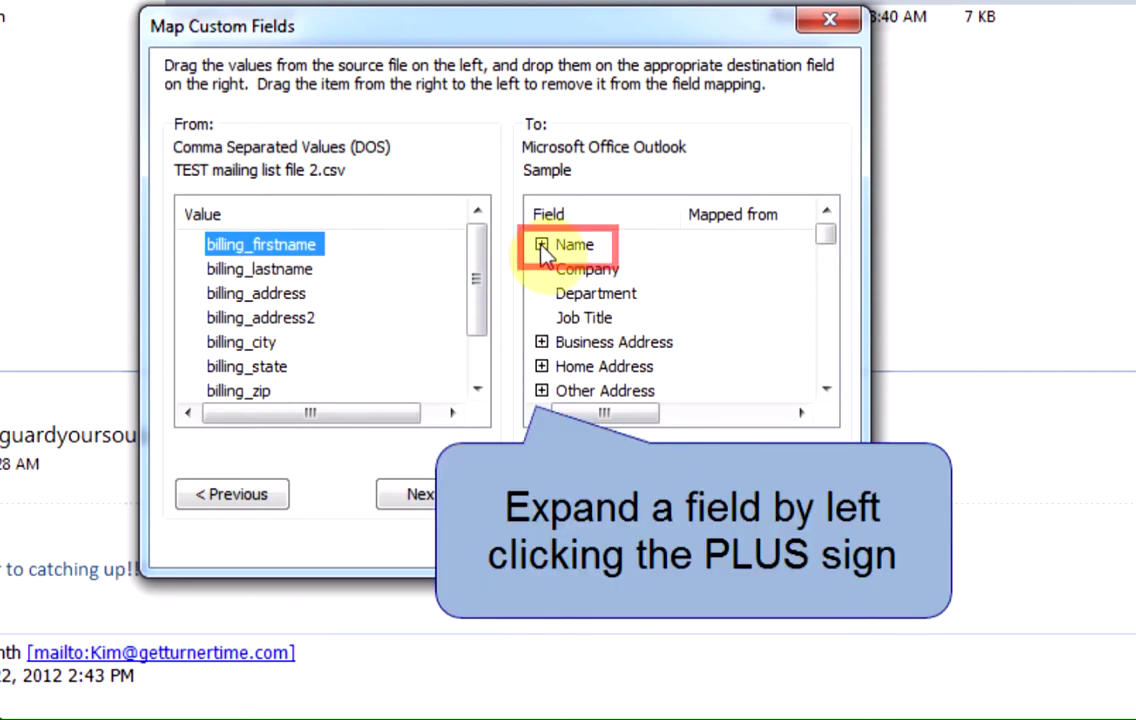
click(541, 245)
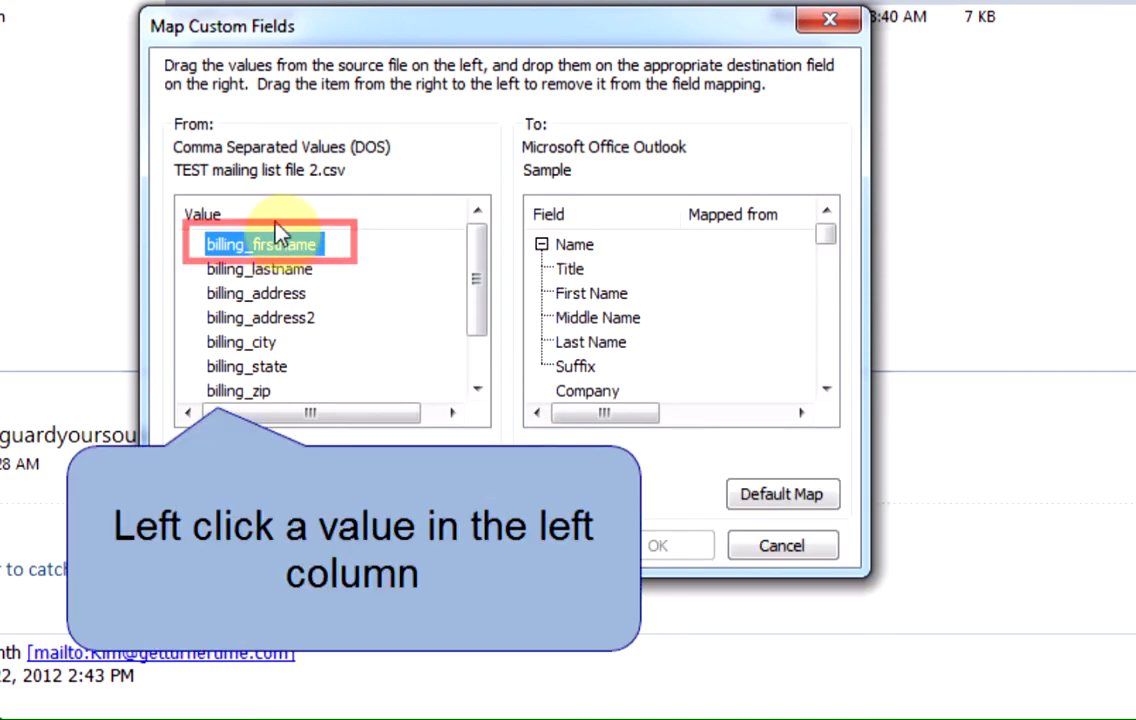
drag(280, 245, 658, 300)
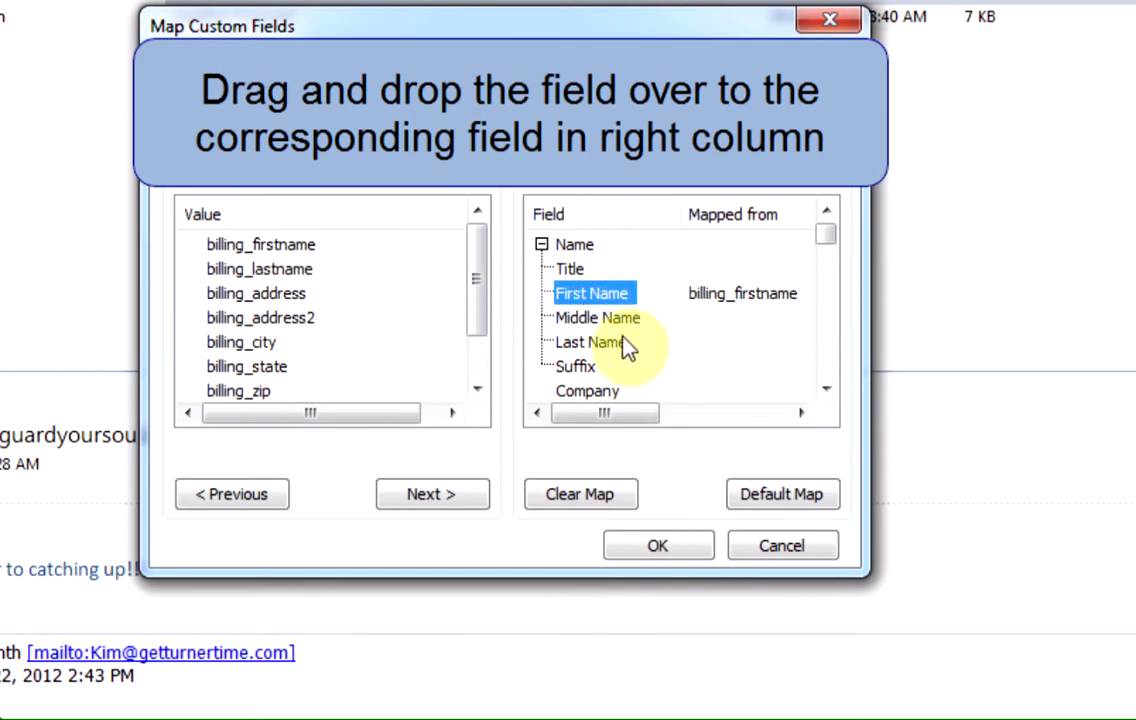
click(276, 274)
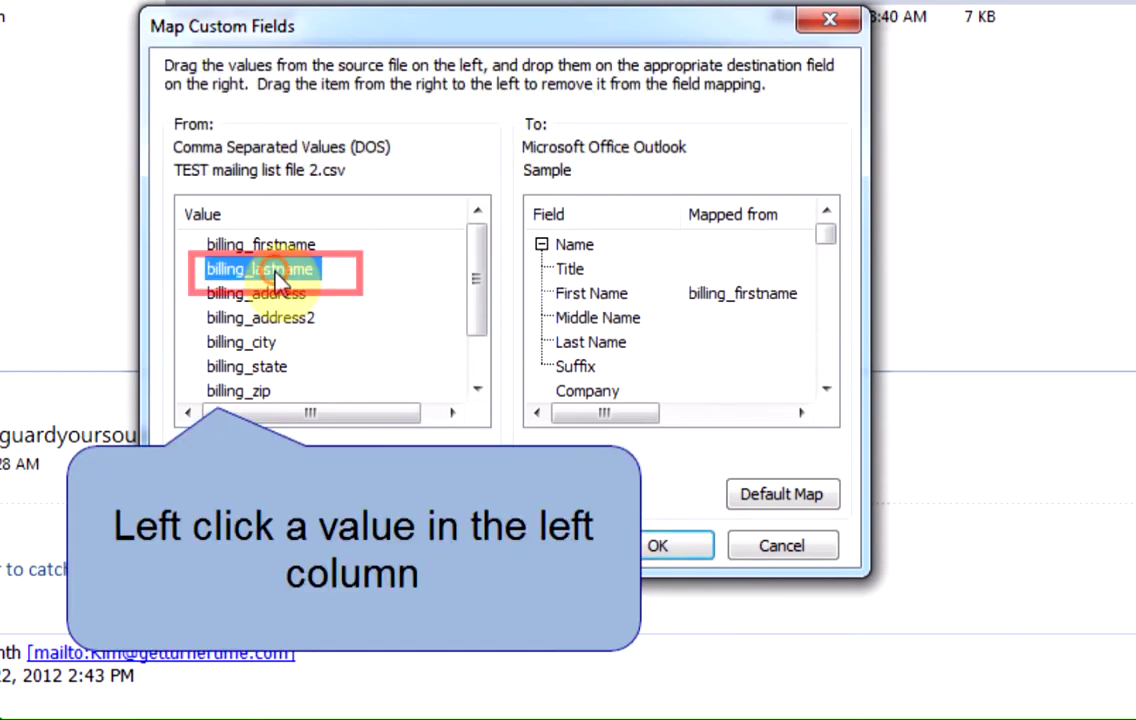
drag(276, 280, 548, 334)
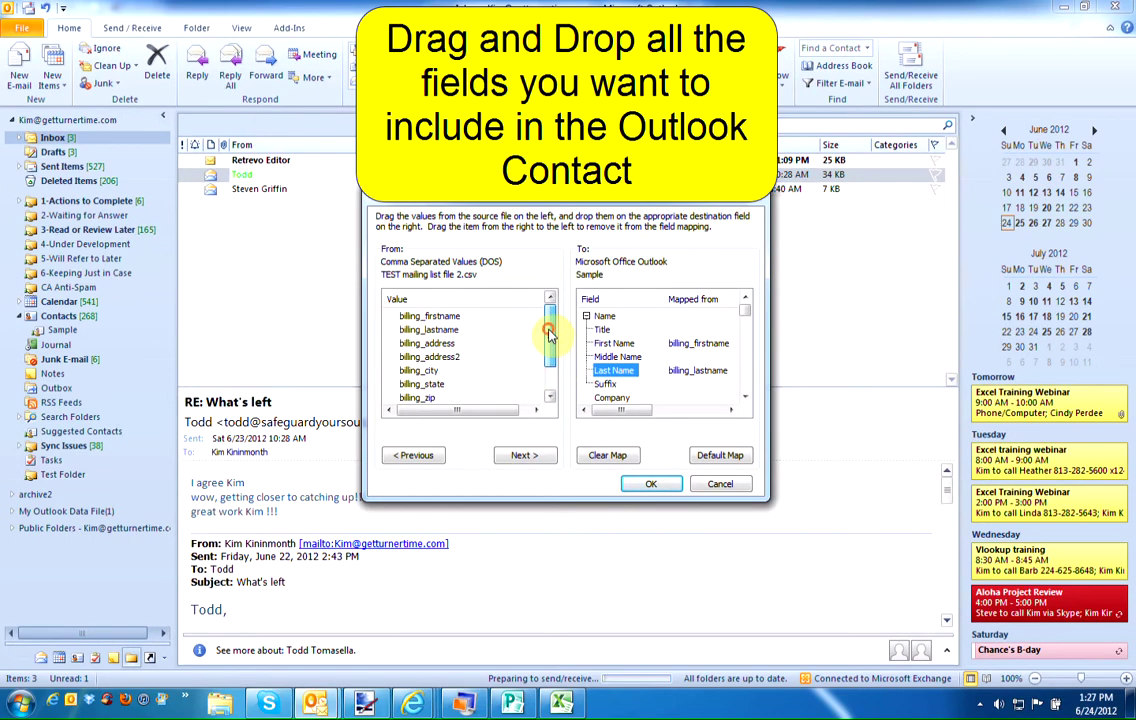
- Map billing_address, billing_city, billing_state and billing_zip to the matching street, city, state and postal code fields under Home Address
click(745, 398)
click(745, 398)
click(745, 398)
click(745, 398)
click(745, 398)
click(745, 398)
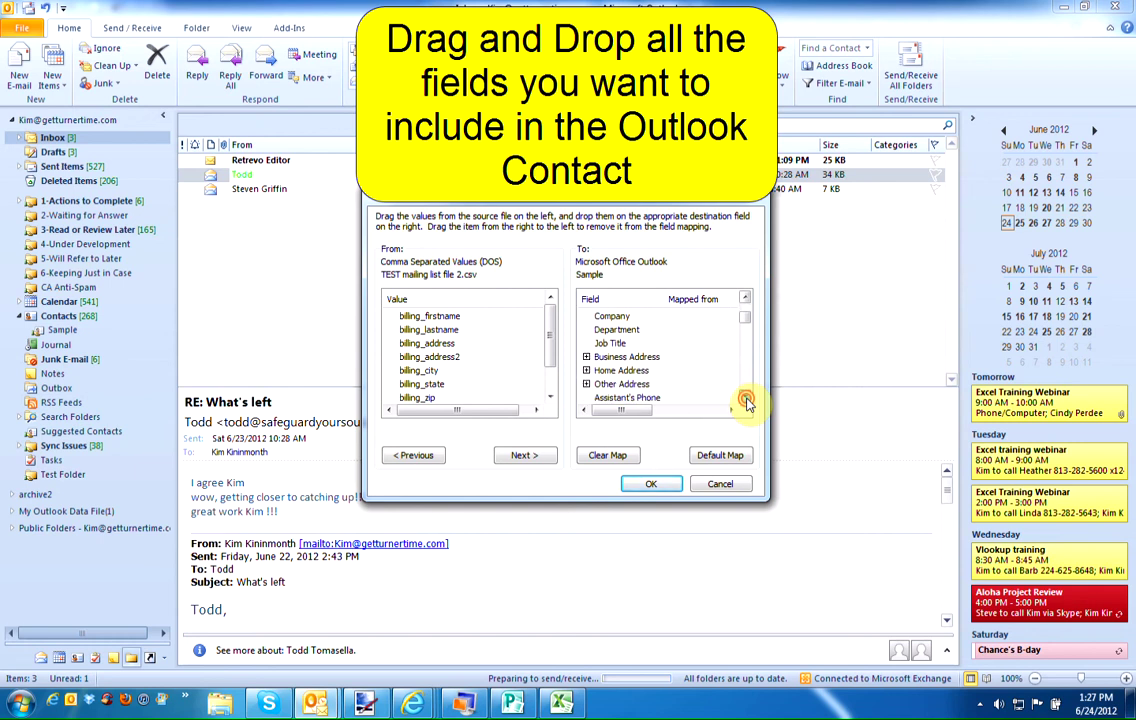
click(745, 400)
click(745, 400)
click(586, 343)
click(440, 345)
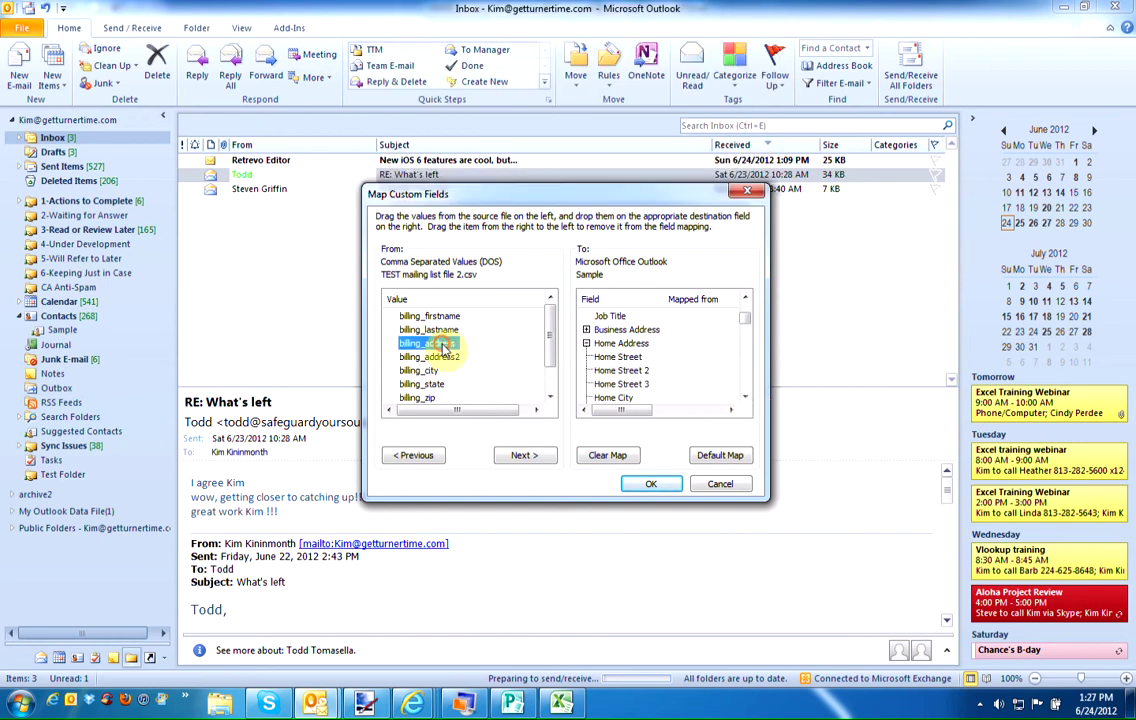
drag(443, 345, 622, 343)
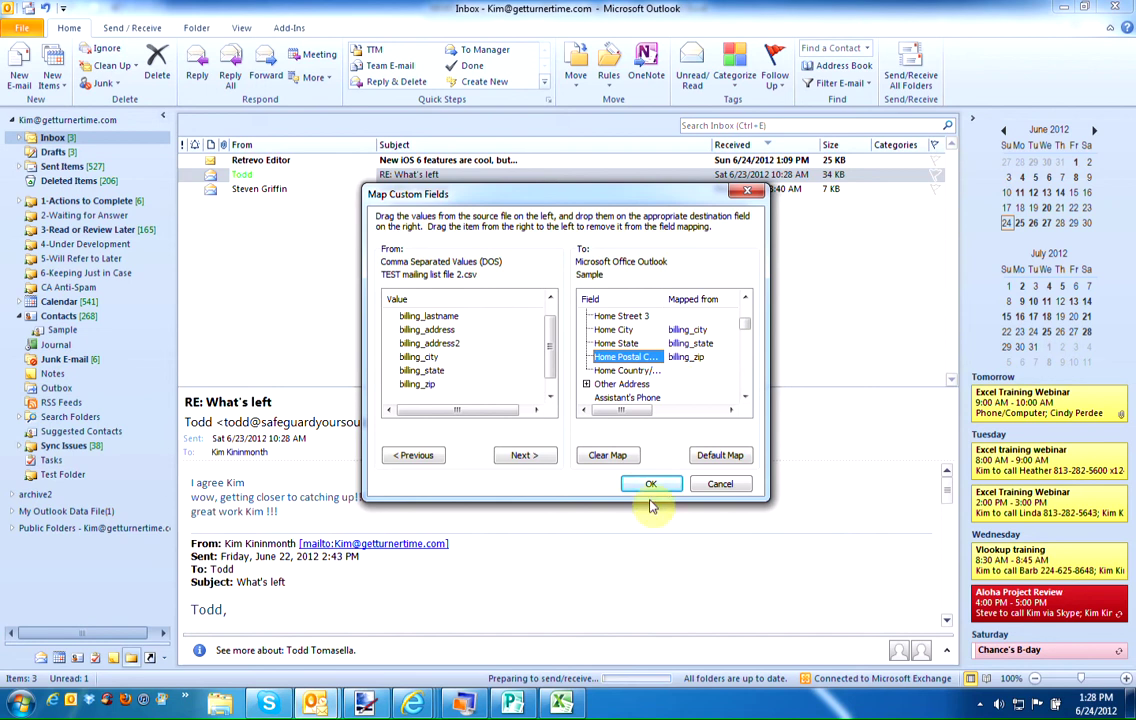
- Accept the custom field mapping and finish the import
click(440, 317)
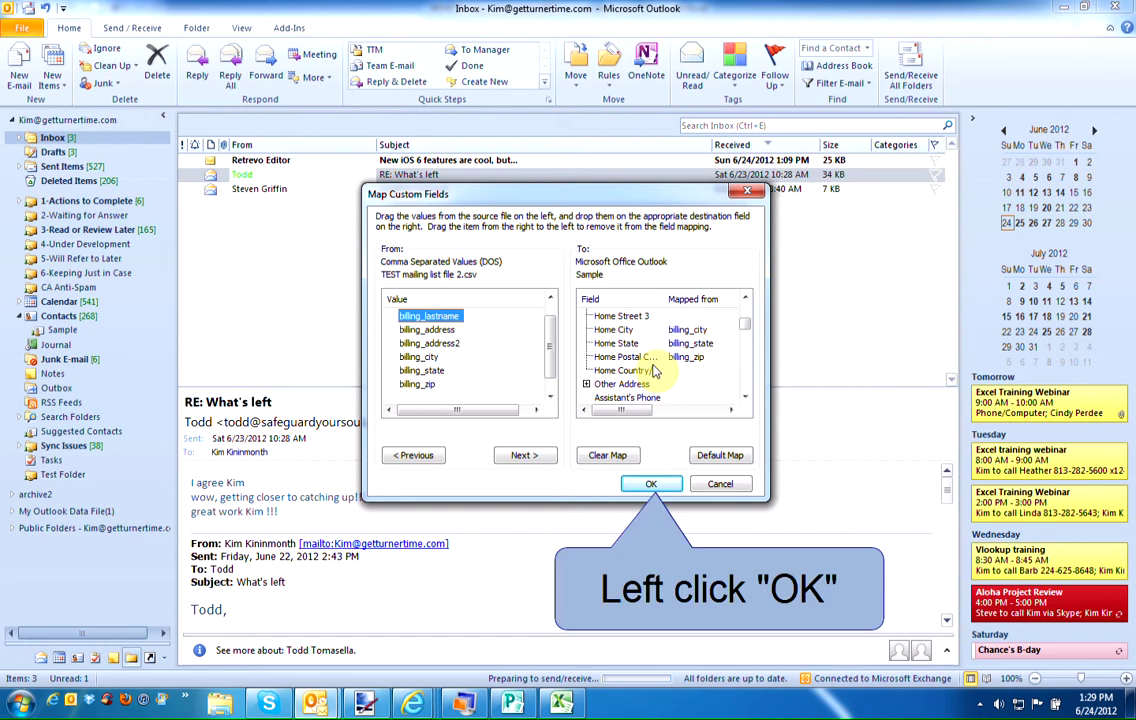
click(651, 484)
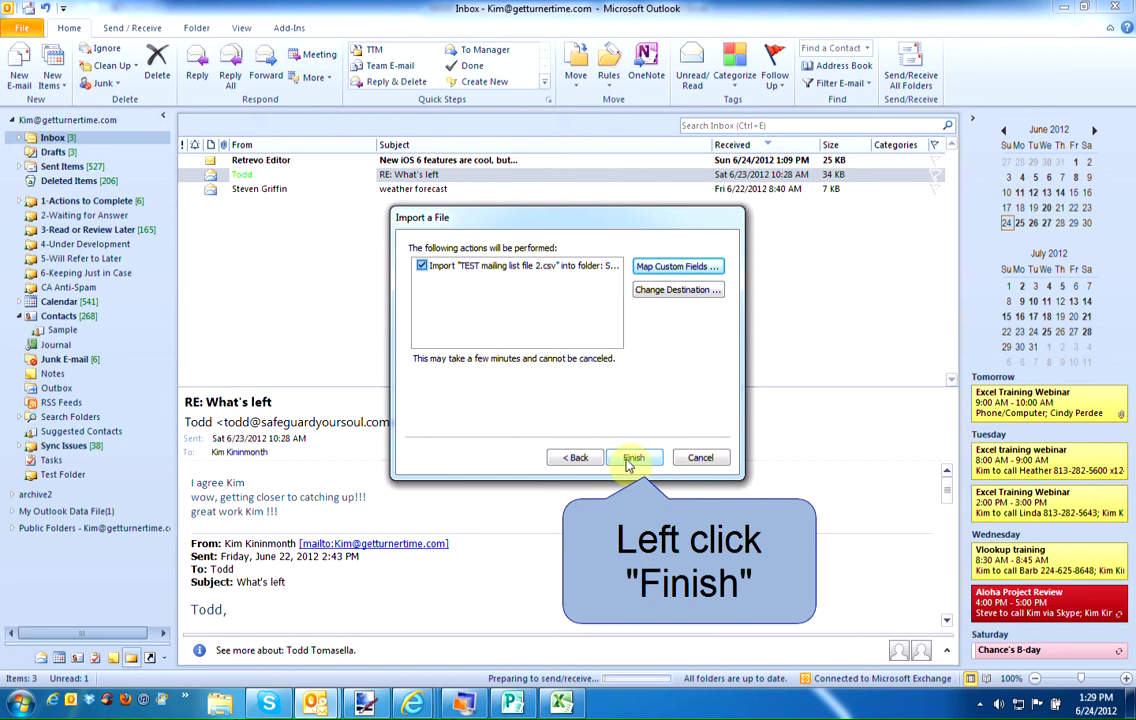
click(628, 460)
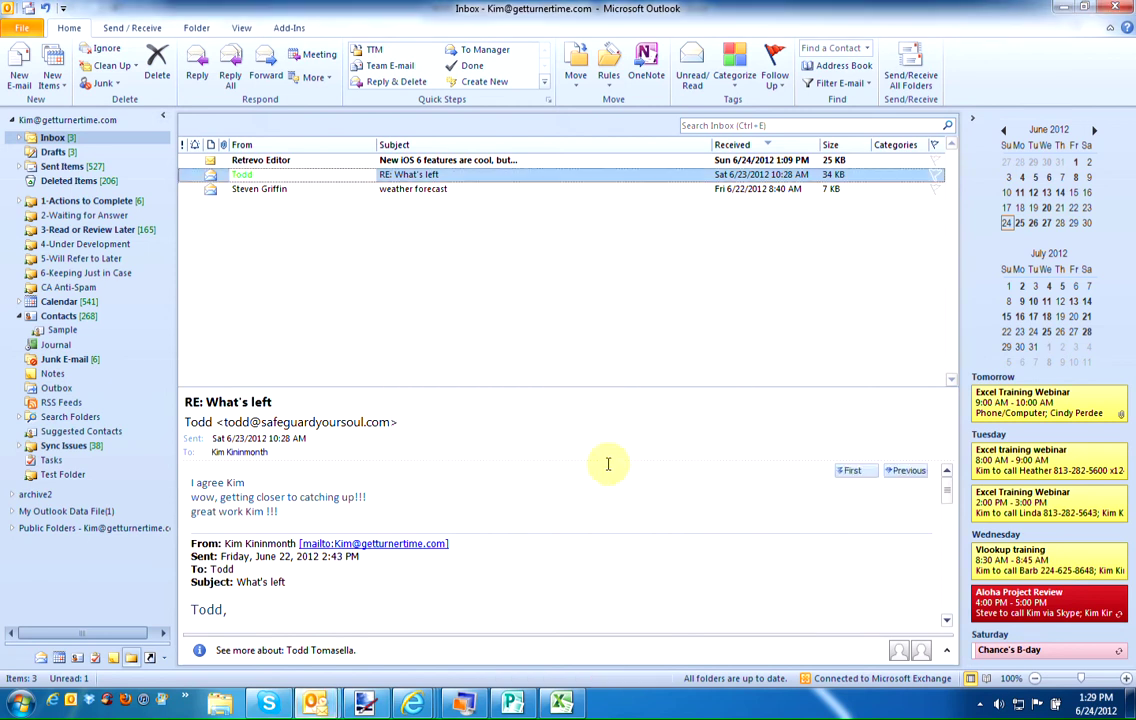
- Open the Sample contacts folder and review the imported contacts and the first four entries in the list
click(60, 331)
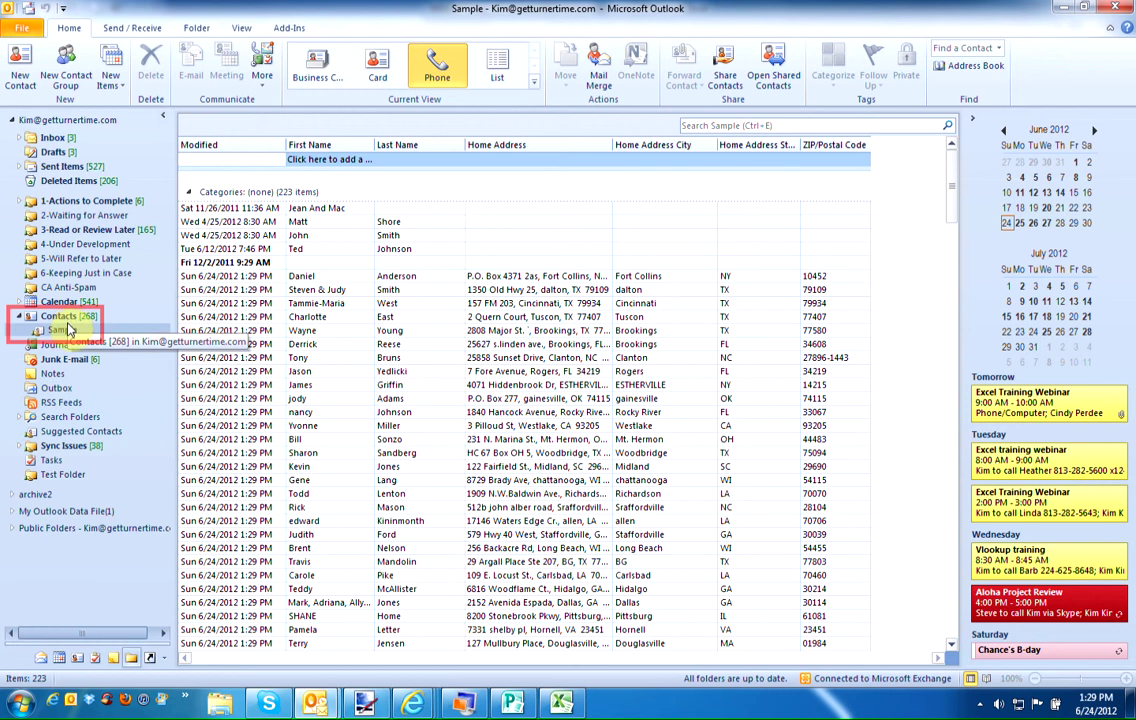
scroll(418, 365, down, 15)
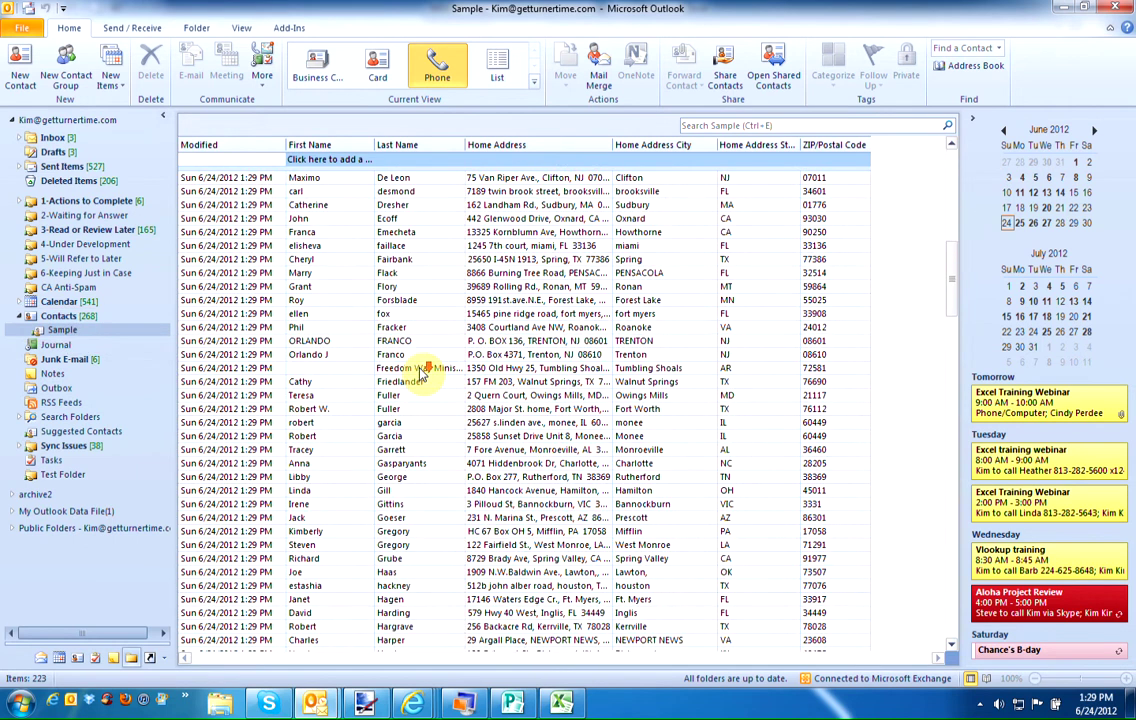
scroll(386, 428, down, 5)
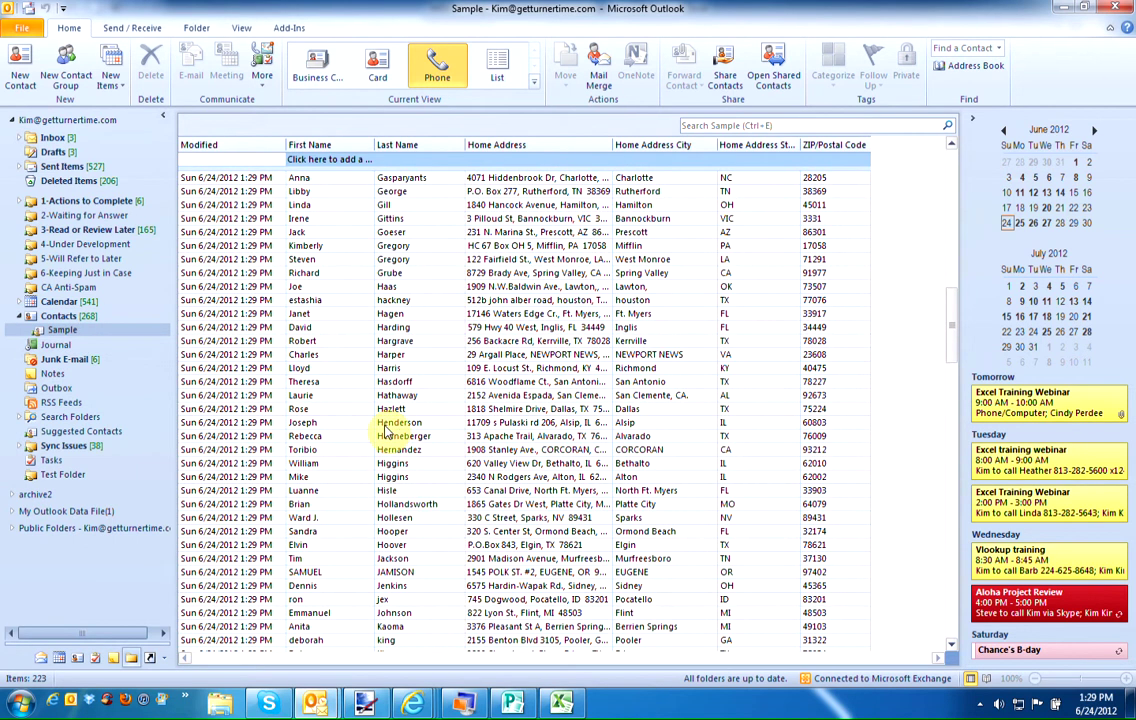
scroll(386, 428, up, 20)
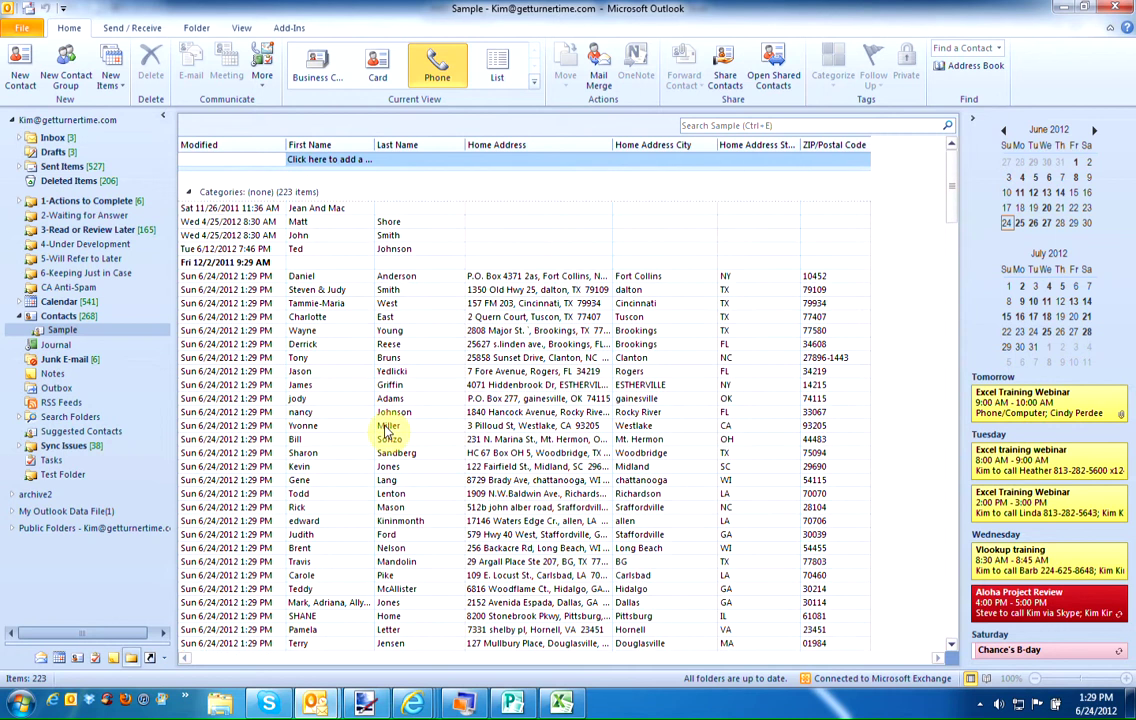
click(315, 209)
shift+click(300, 247)
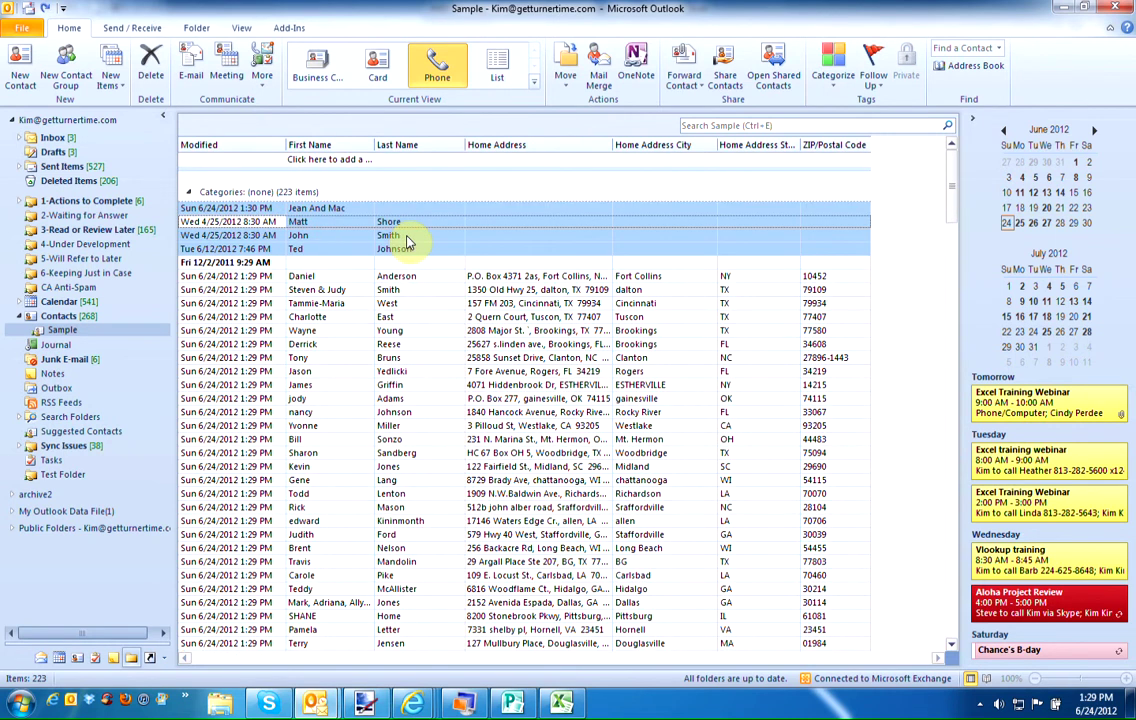
click(760, 221)
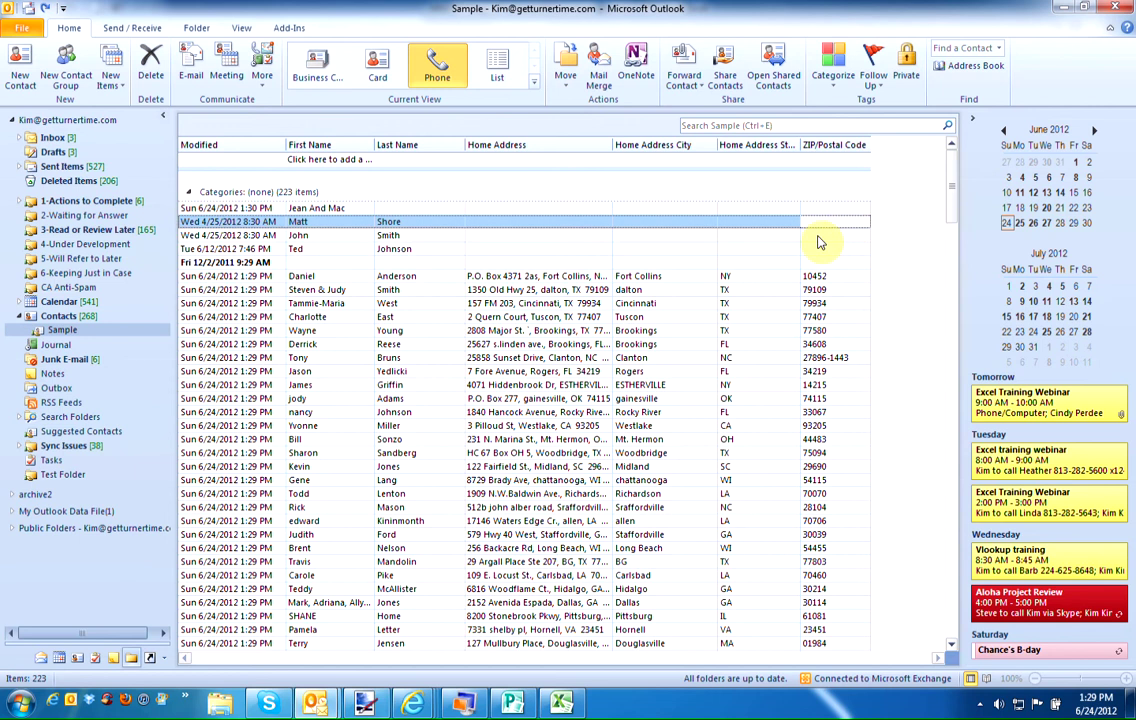